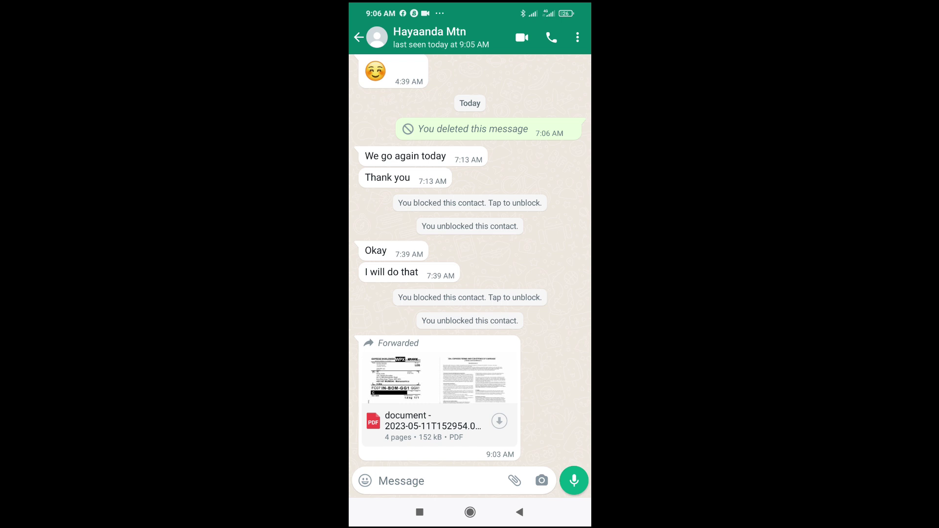
Step: Leave the WhatsApp chat and open the Google apps folder on the first home page
click(469, 511)
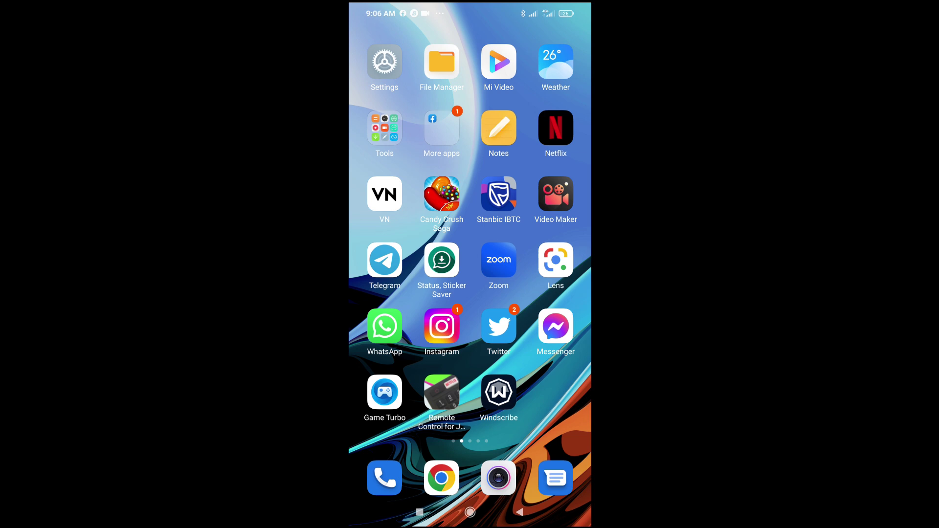
drag(382, 220, 557, 220)
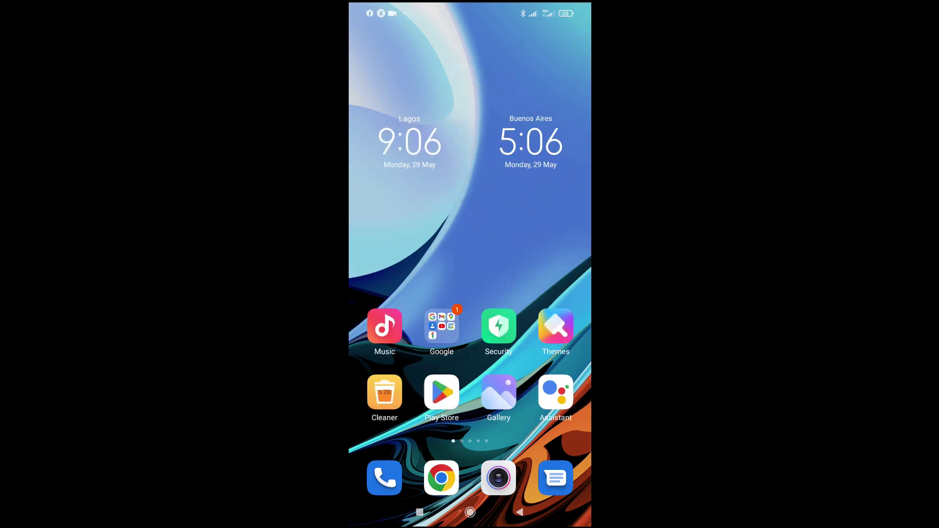
click(442, 325)
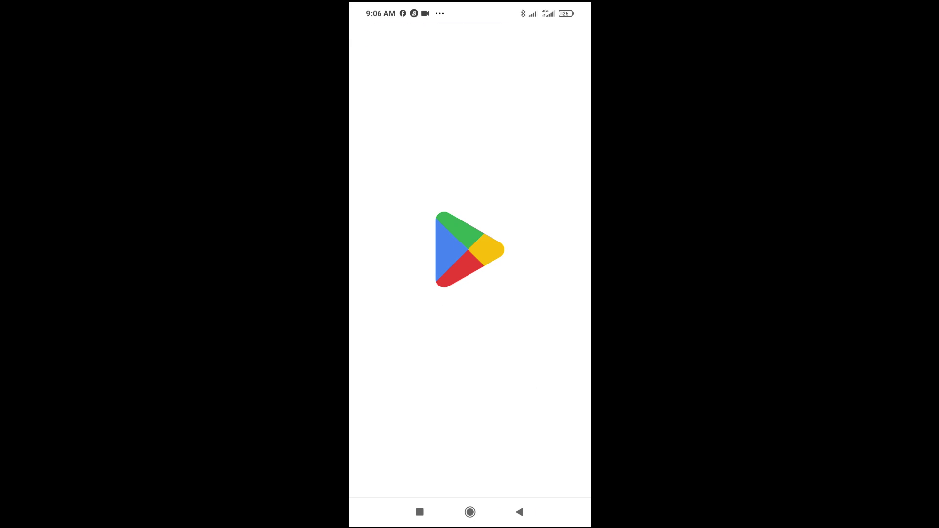
Step: Activate the Play Store search bar to look for 'pdf reader' apps
click(440, 37)
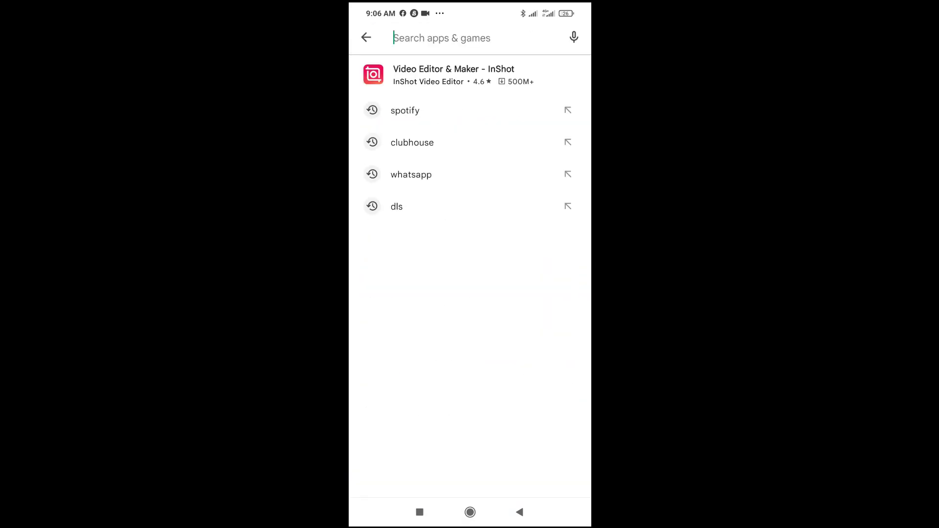
text(p)
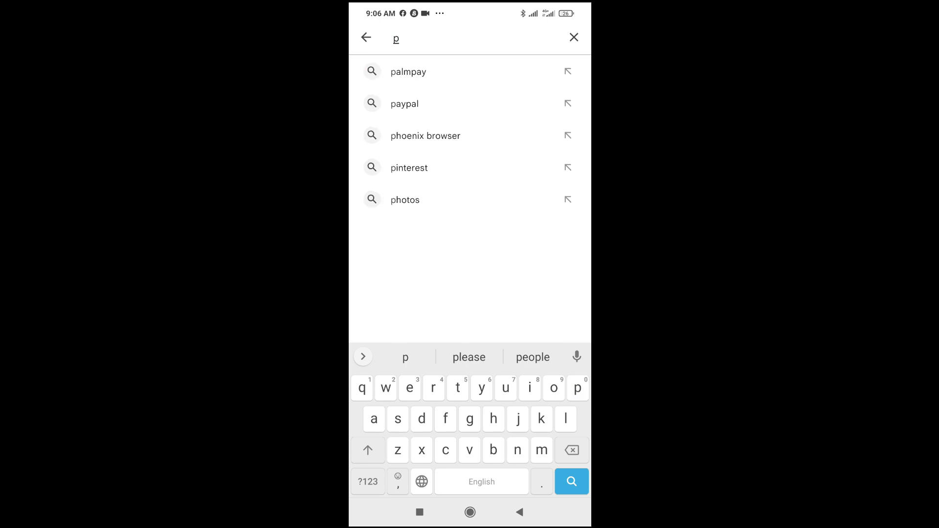
text(df reader)
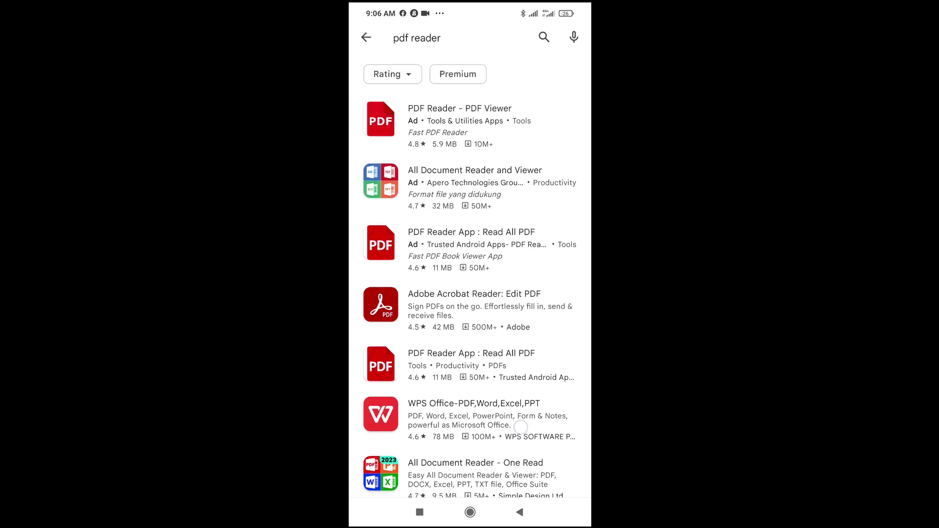
scroll(469, 294, down, 2)
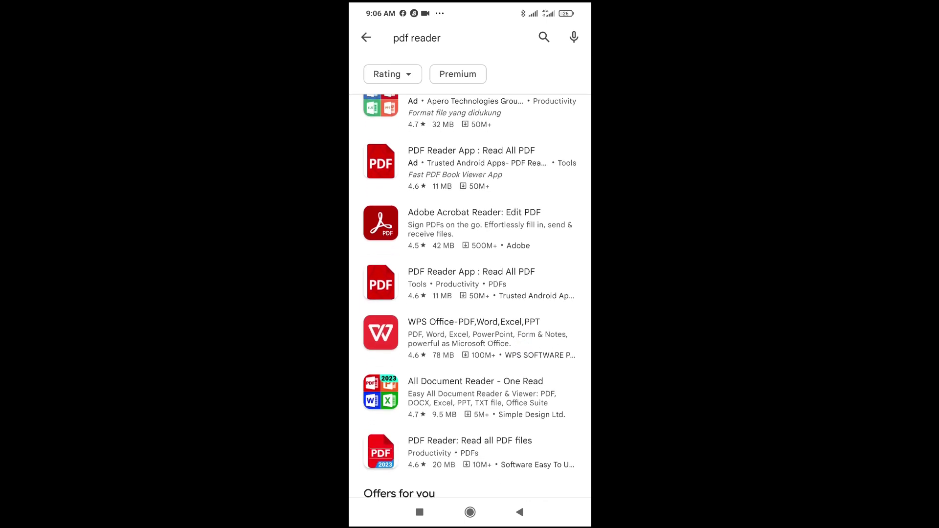
scroll(382, 234, down, 1)
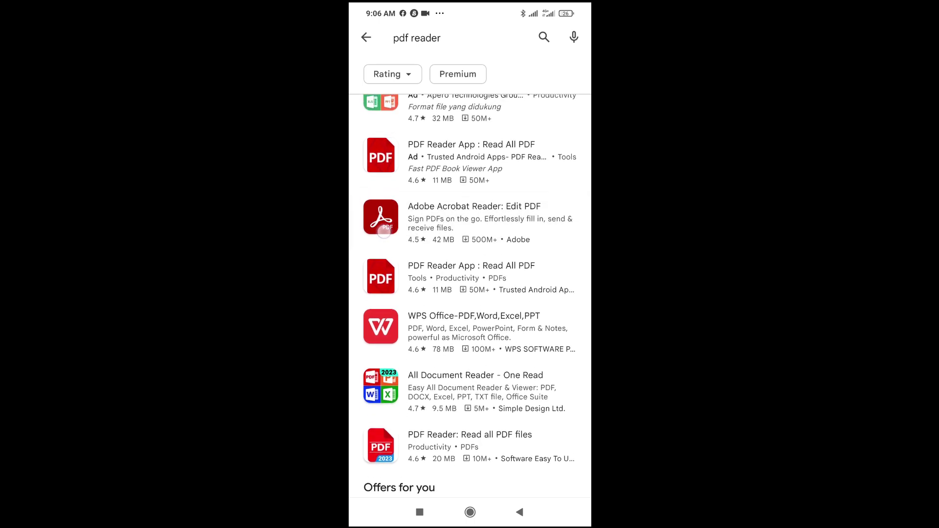
scroll(382, 215, down, 1)
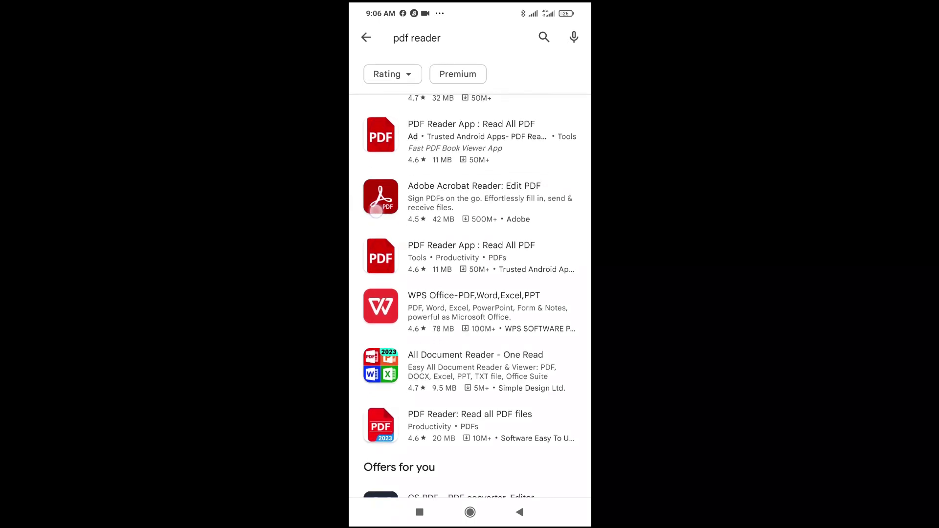
scroll(374, 208, down, 1)
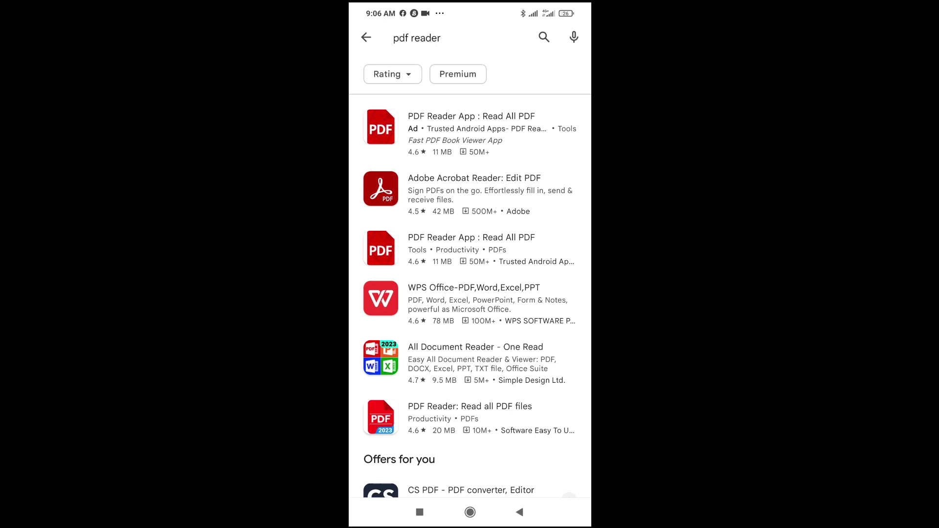
Step: Return to the WhatsApp chat with the forwarded four-page PDF via recent apps
click(419, 512)
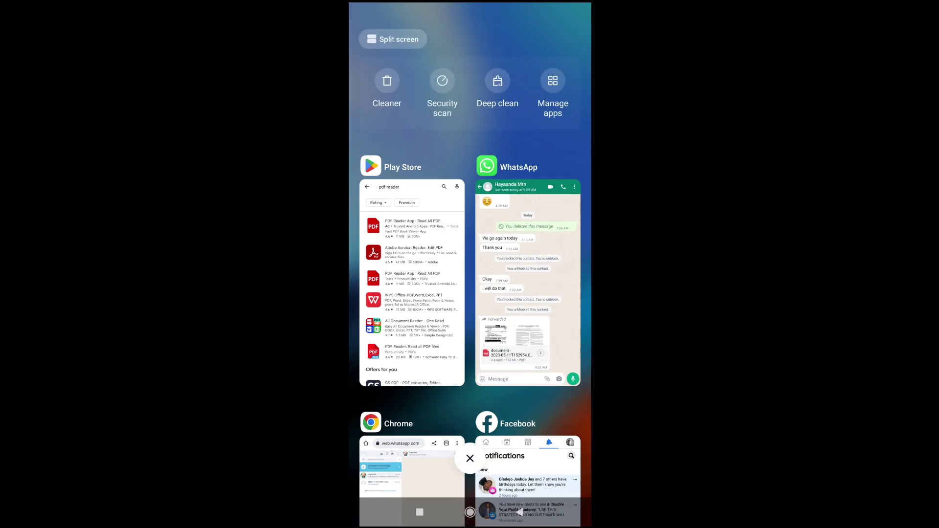
click(528, 279)
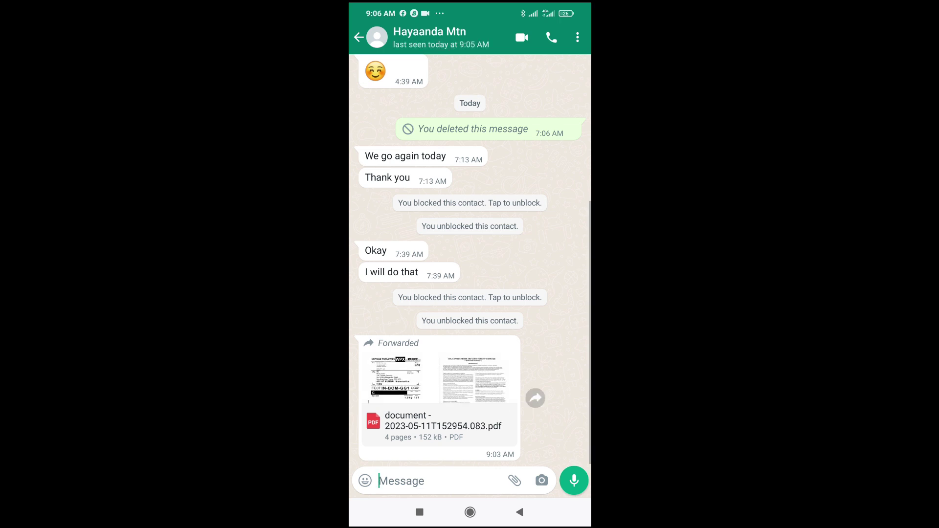
Step: Open the forwarded PDF attachment, accepting the unsafe-content warning
click(440, 381)
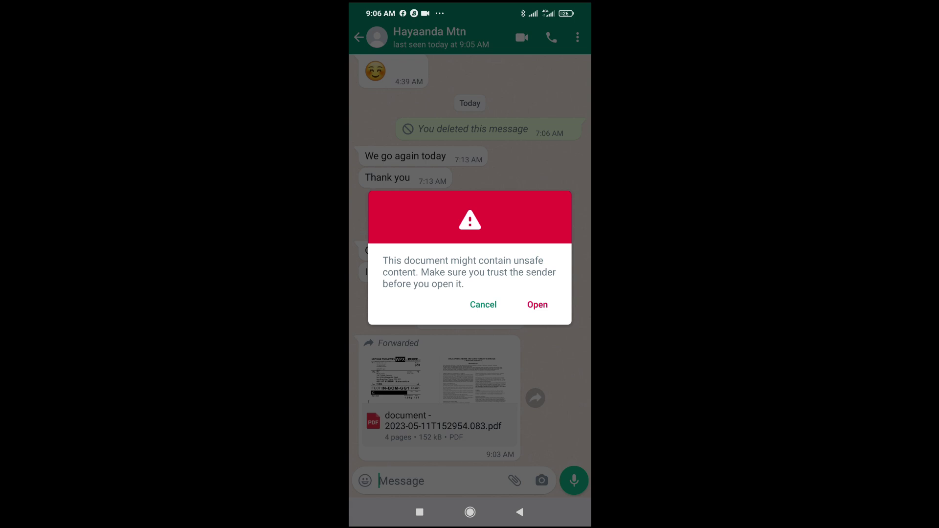
click(537, 305)
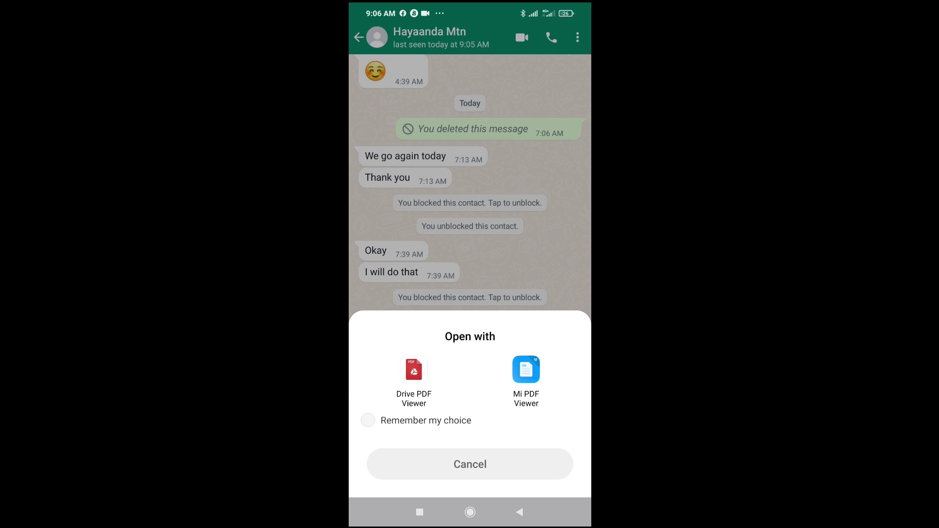
Step: Choose Drive PDF Viewer to open the forwarded PDF
click(414, 371)
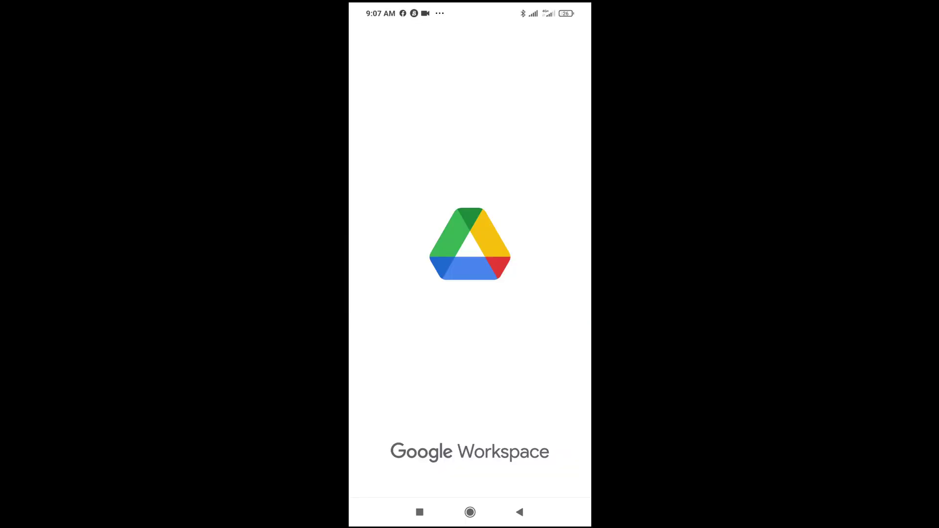